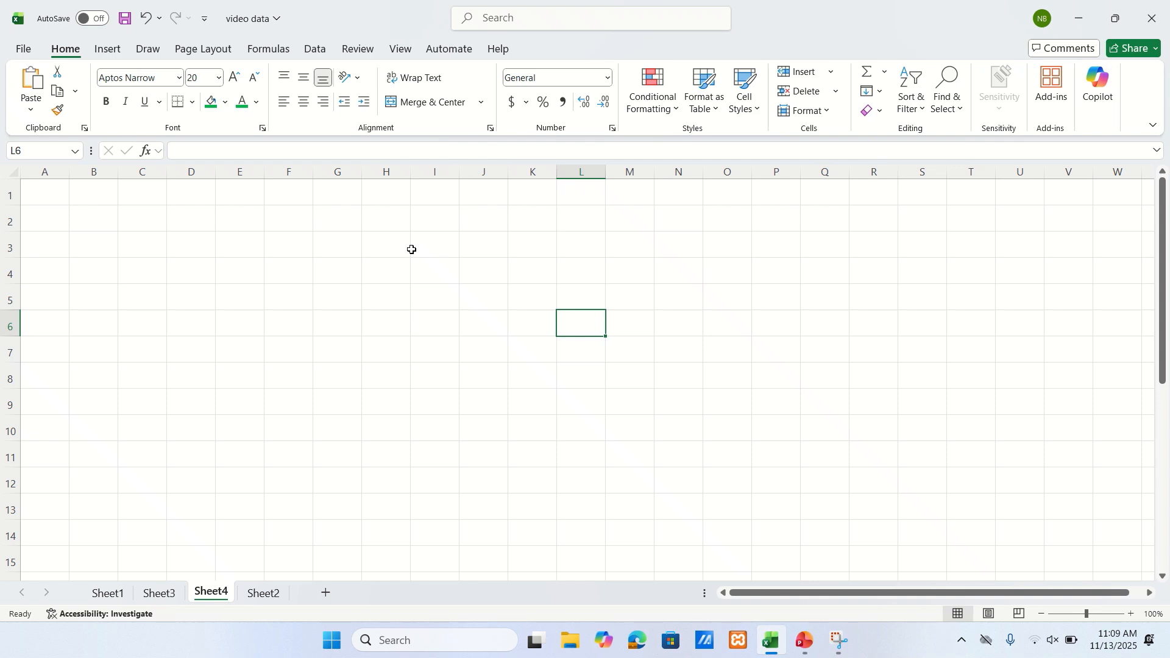
- Enter the heading DATA VALIDATION in cell F3 and widen column H slightly
{"action": "left_click", "coordinate": [285, 247]}
{"action": "type", "text": "DA"}
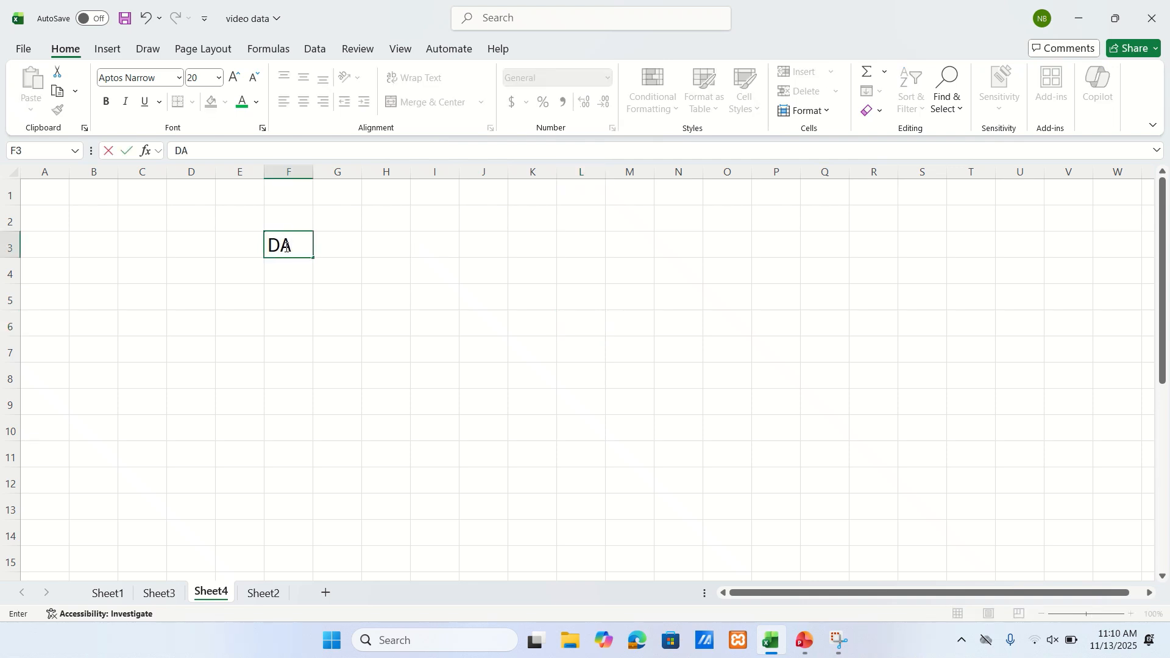
{"action": "type", "text": "TA VALIDATION"}
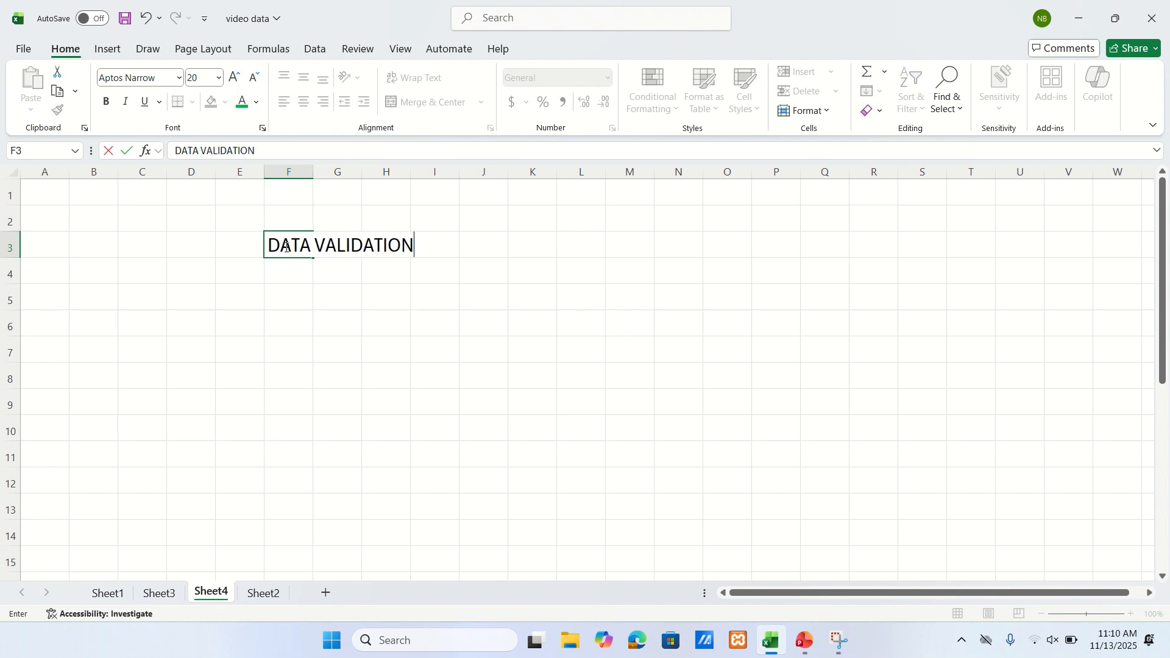
{"action": "left_click", "coordinate": [446, 319]}
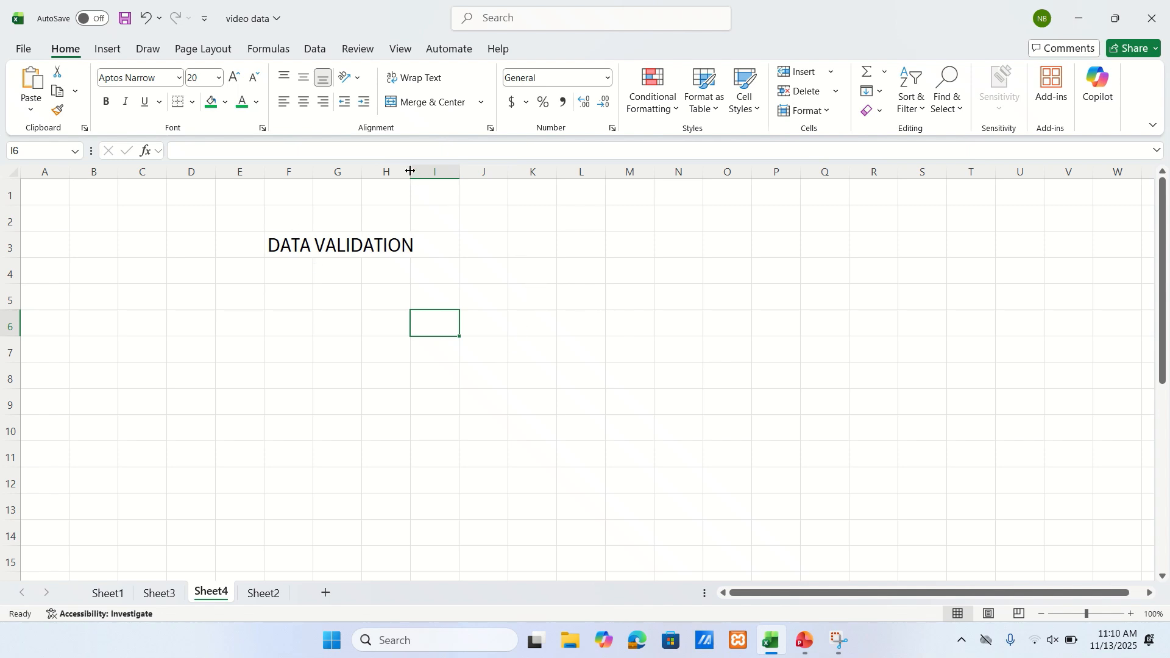
{"action": "left_click_drag", "start_coordinate": [422, 169], "coordinate": [440, 169]}
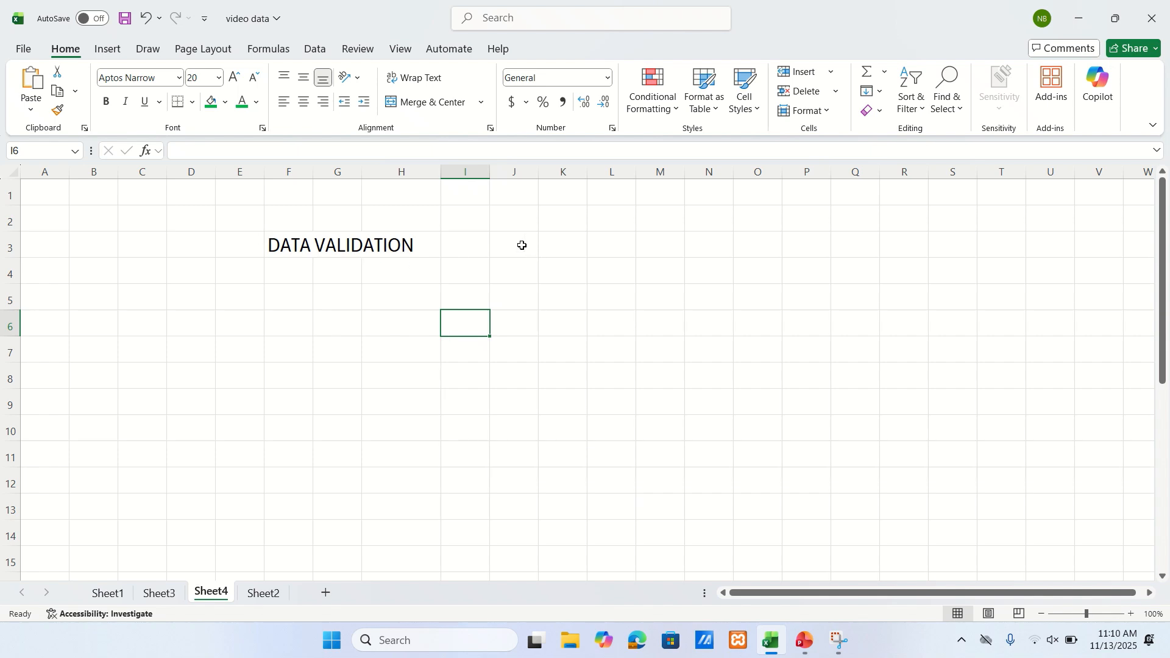
- Add a data validation rule to cells J3:R12 that allows only whole numbers greater than 45
{"action": "left_click_drag", "start_coordinate": [523, 245], "coordinate": [898, 477]}
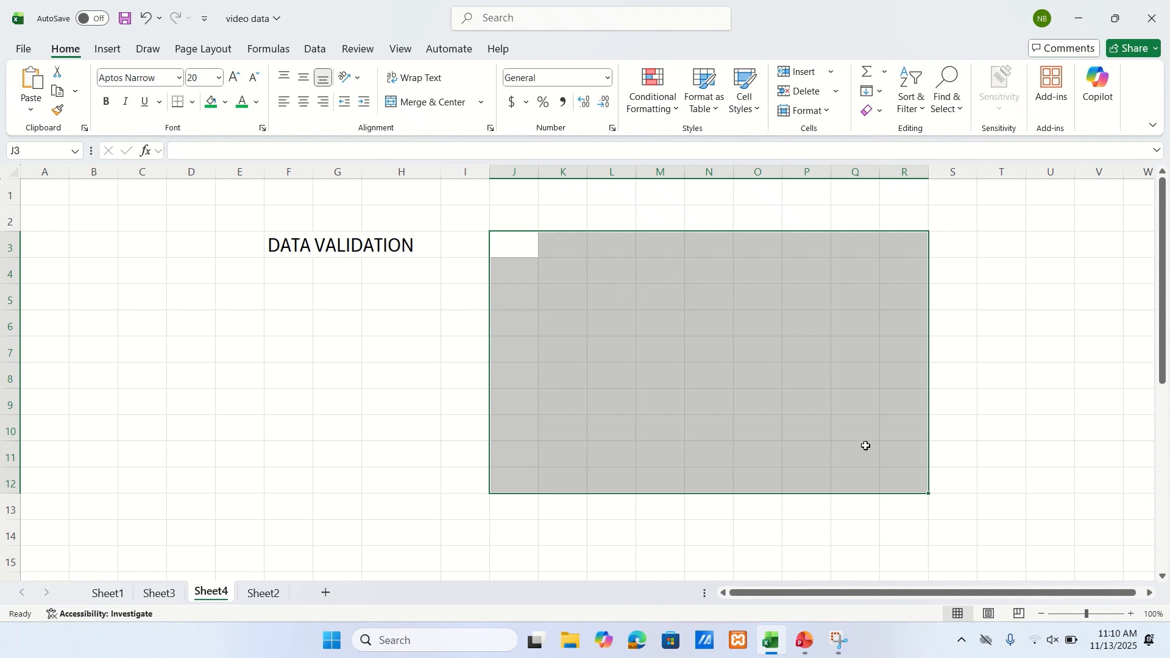
{"action": "left_click", "coordinate": [313, 51]}
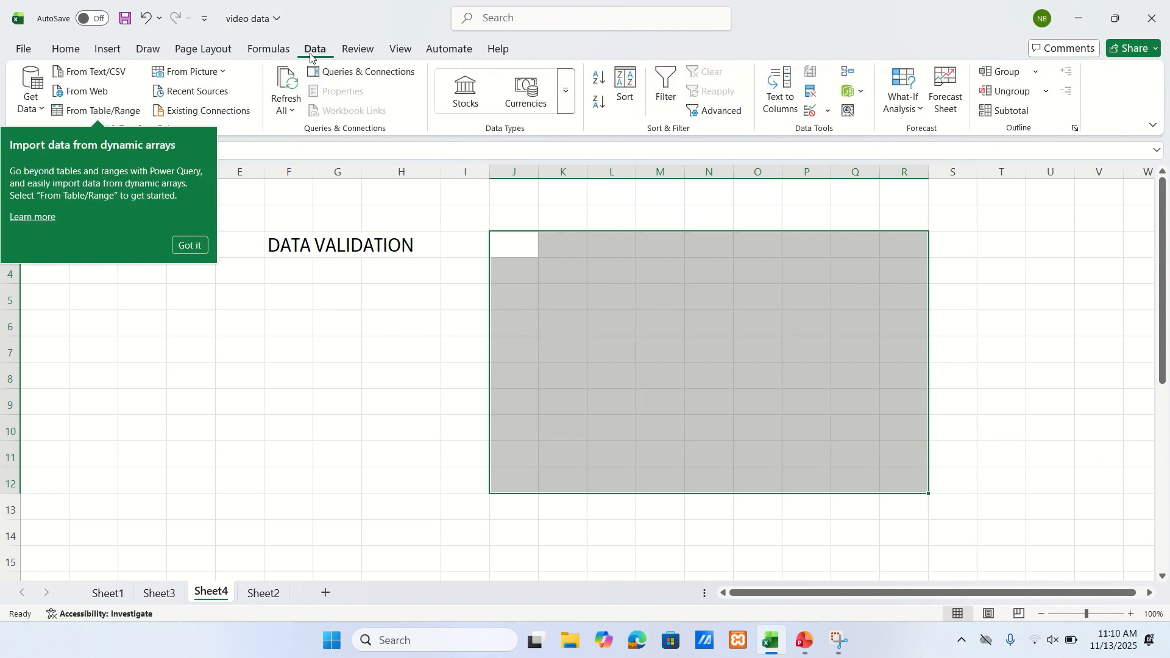
{"action": "left_click", "coordinate": [189, 245]}
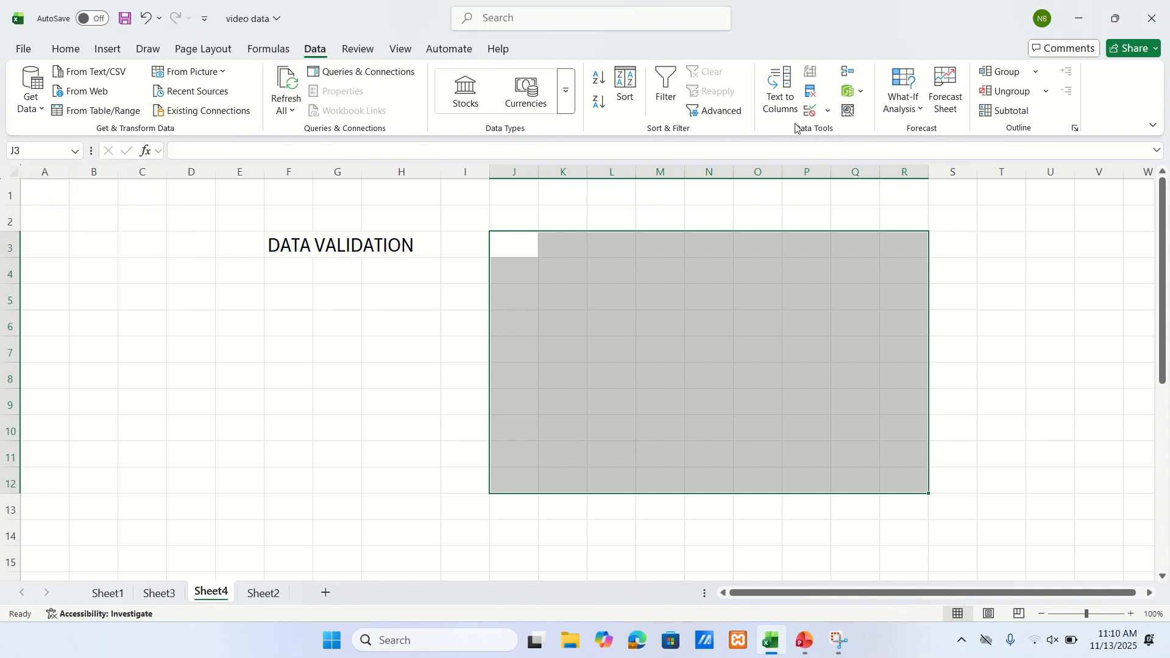
{"action": "left_click", "coordinate": [828, 112]}
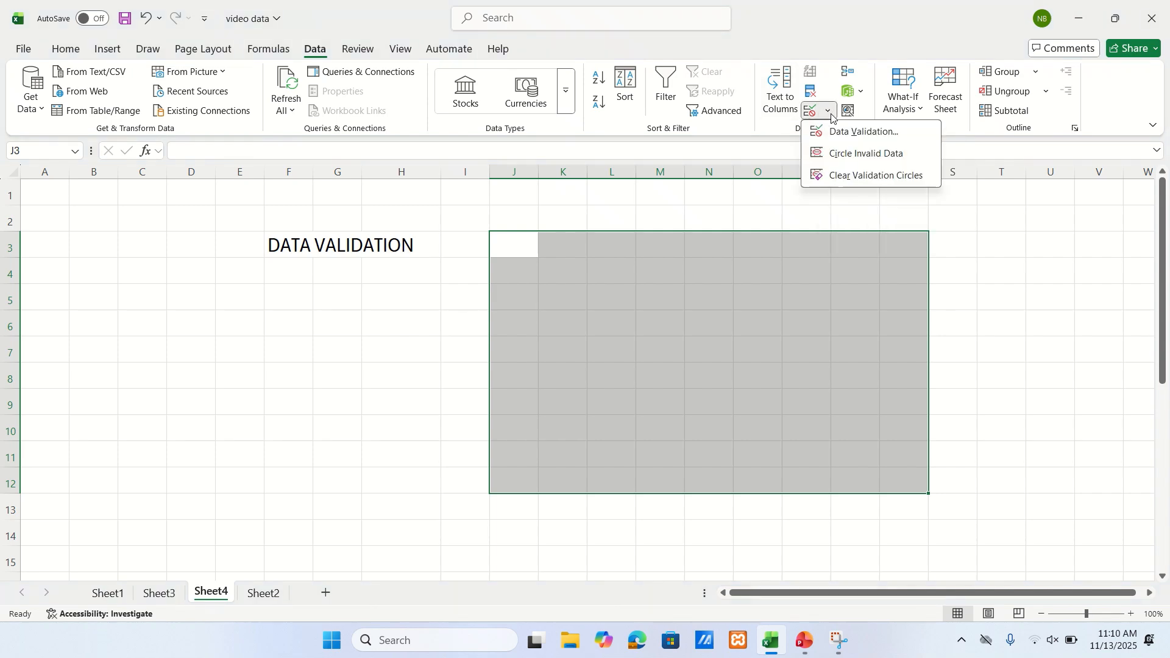
{"action": "left_click", "coordinate": [858, 132]}
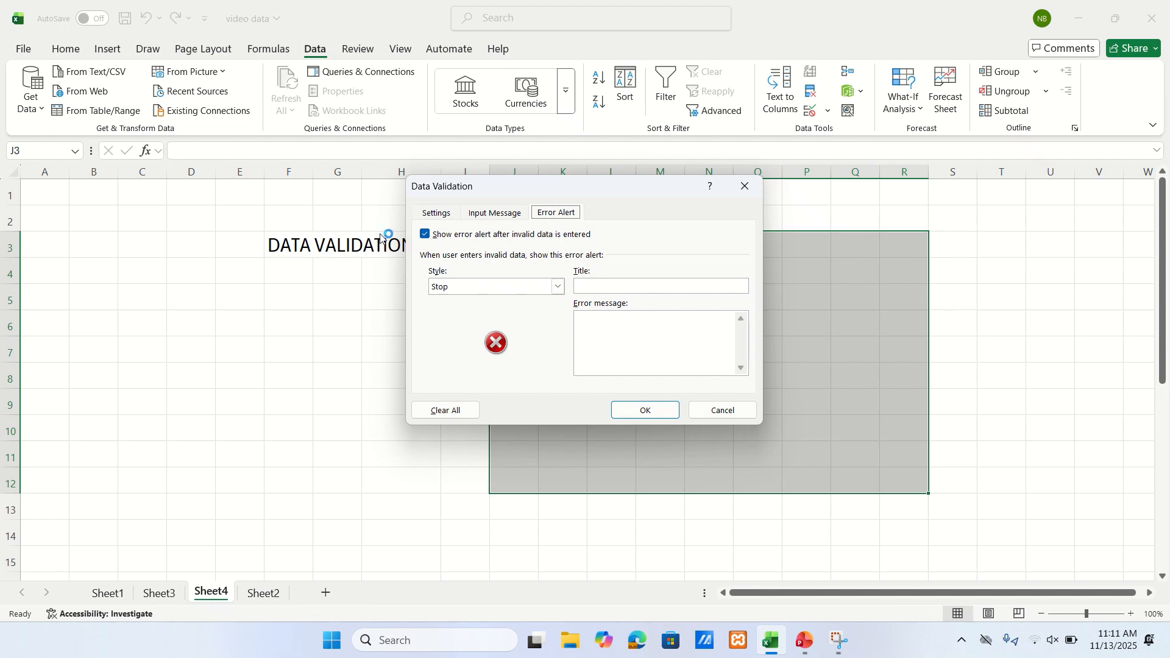
{"action": "left_click", "coordinate": [448, 217]}
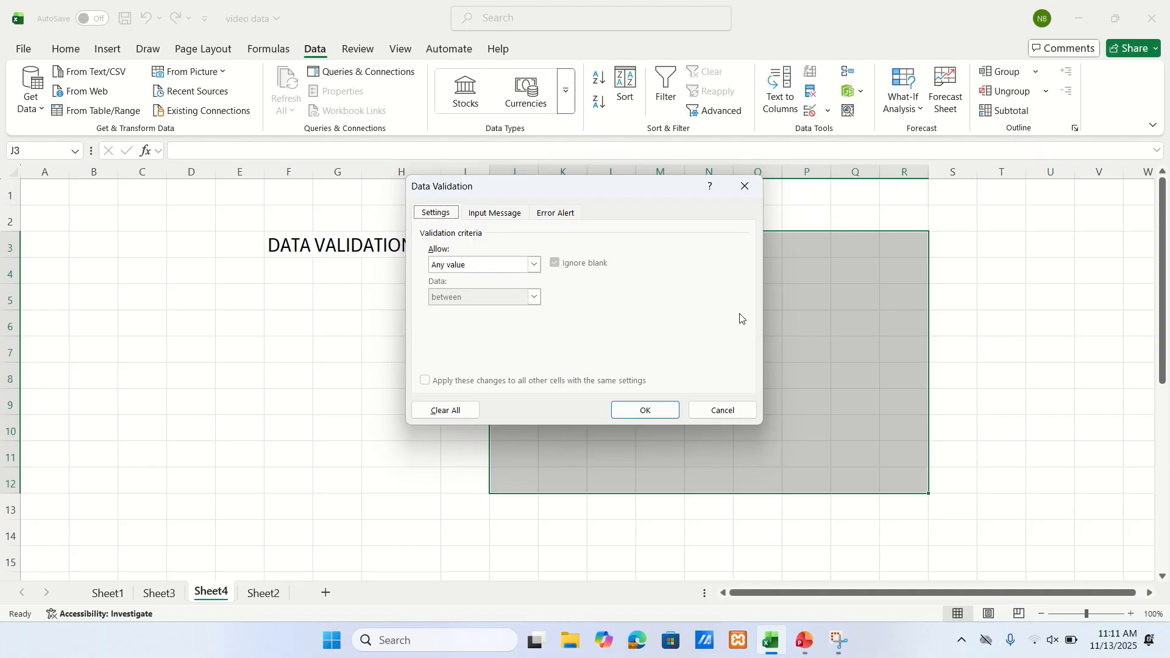
{"action": "left_click", "coordinate": [534, 265]}
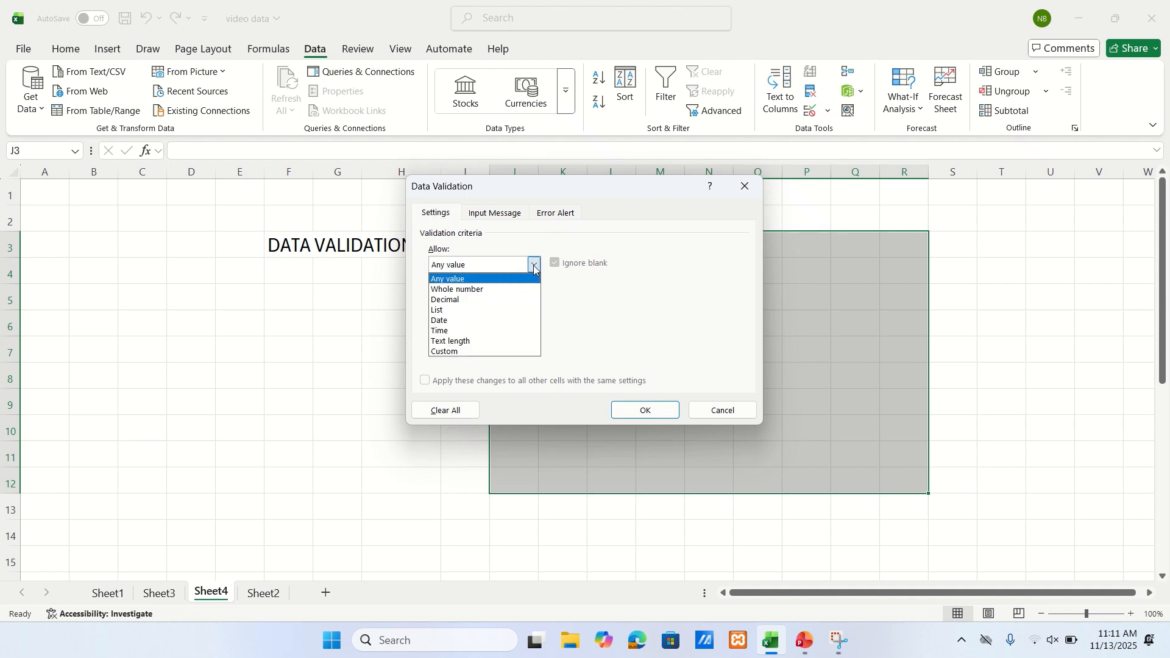
{"action": "left_click", "coordinate": [494, 290]}
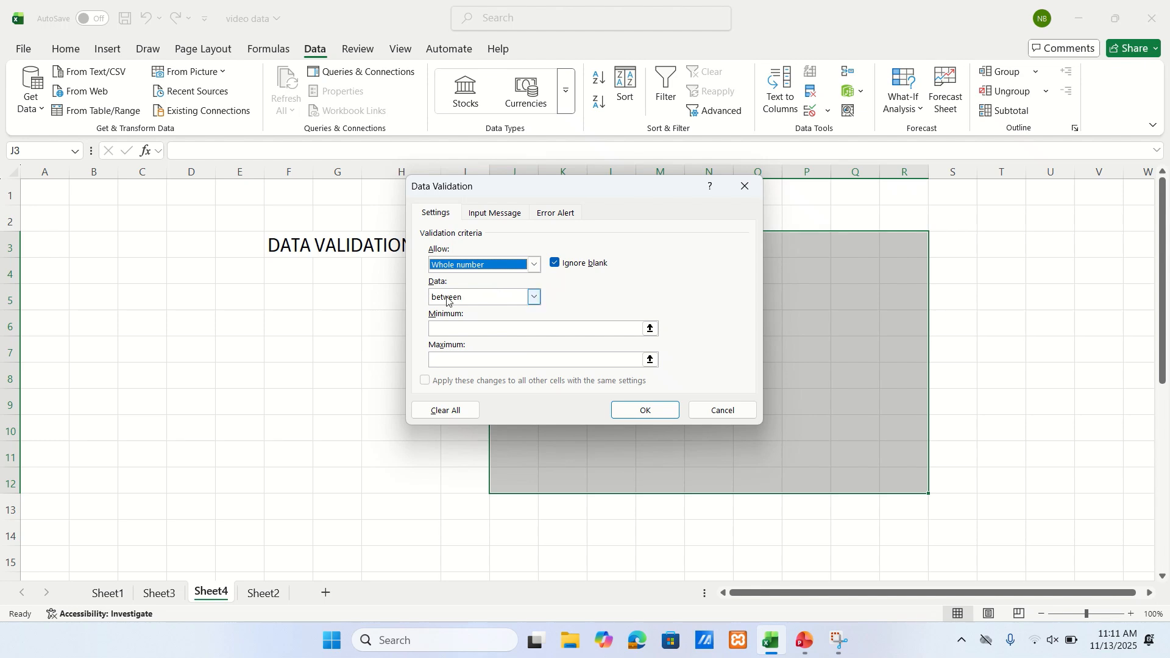
{"action": "left_click", "coordinate": [534, 298]}
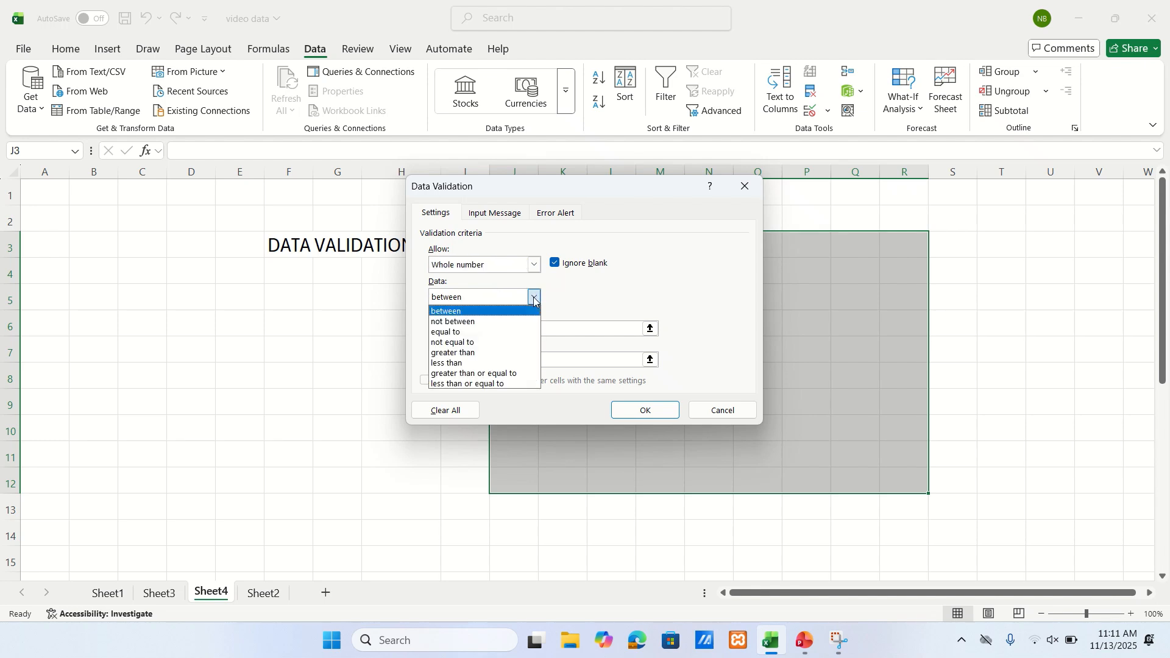
{"action": "left_click", "coordinate": [491, 354]}
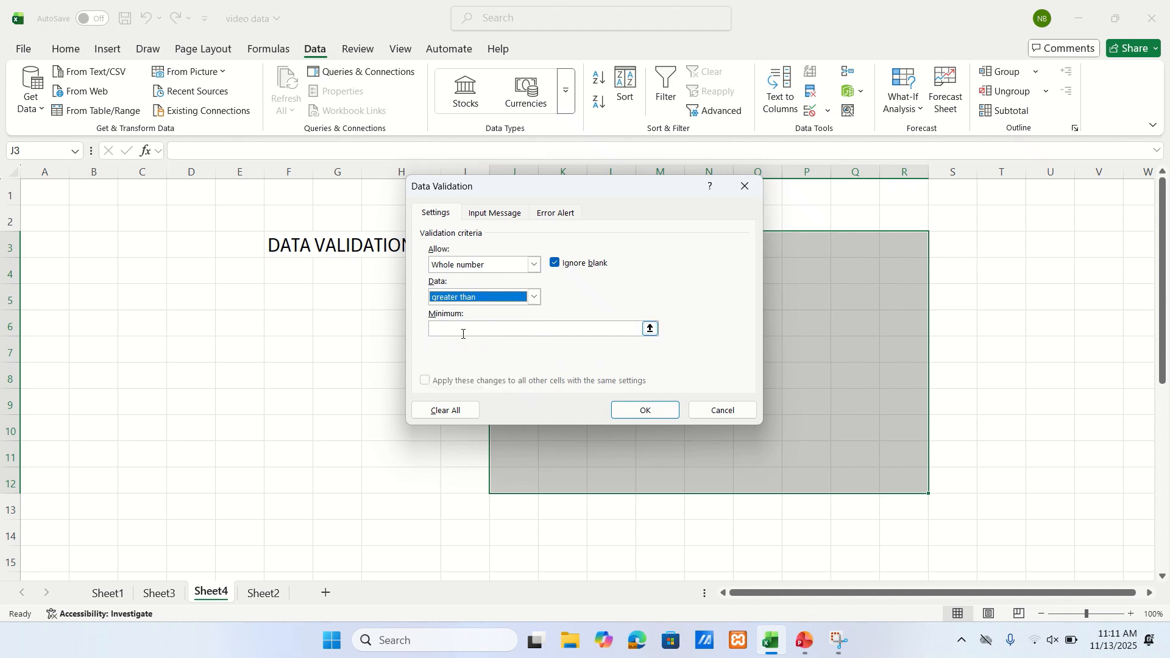
{"action": "left_click", "coordinate": [461, 326]}
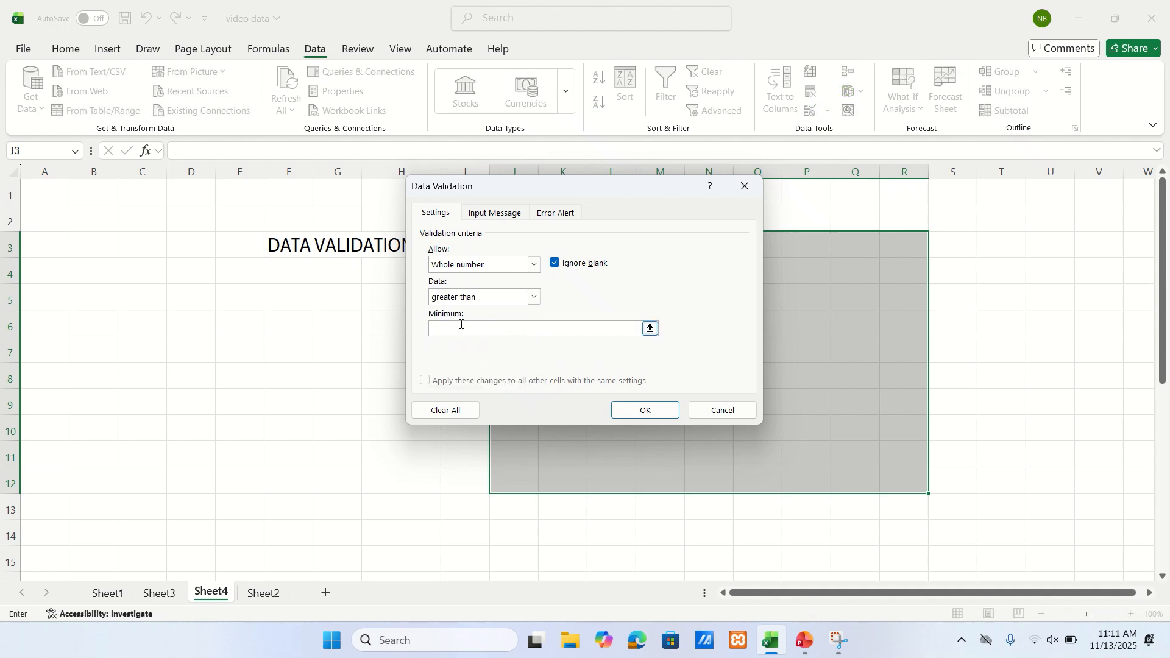
{"action": "type", "text": "45"}
- Set the validation input message to the title HELLO and the text VALIDATION
{"action": "left_click", "coordinate": [497, 216]}
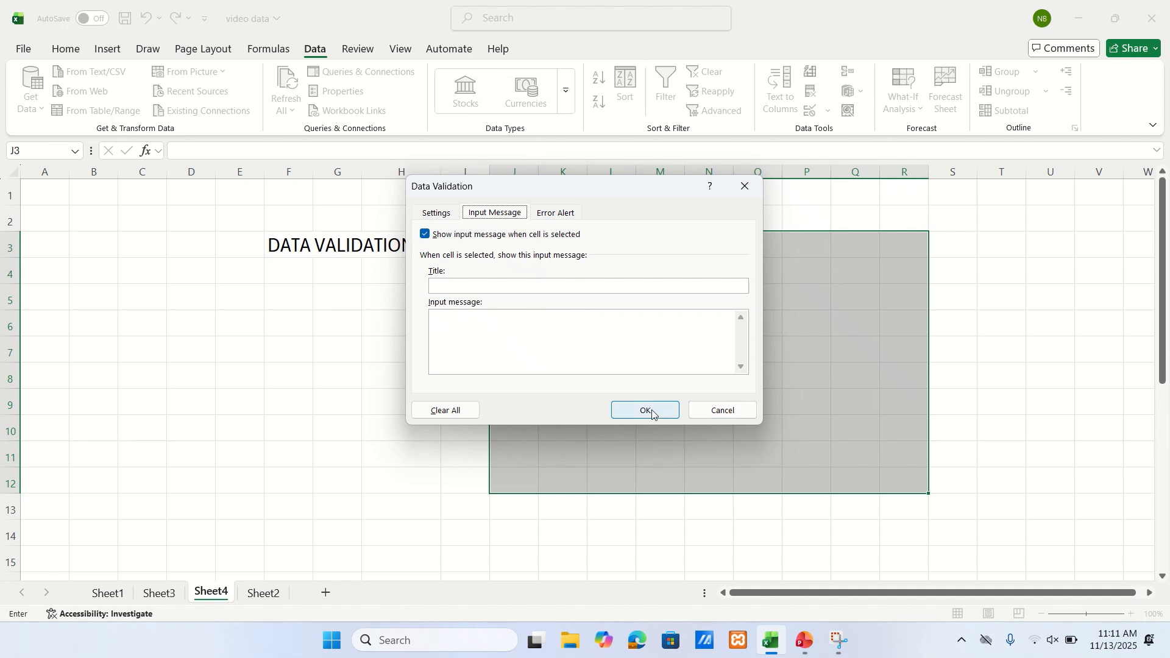
{"action": "left_click", "coordinate": [444, 284]}
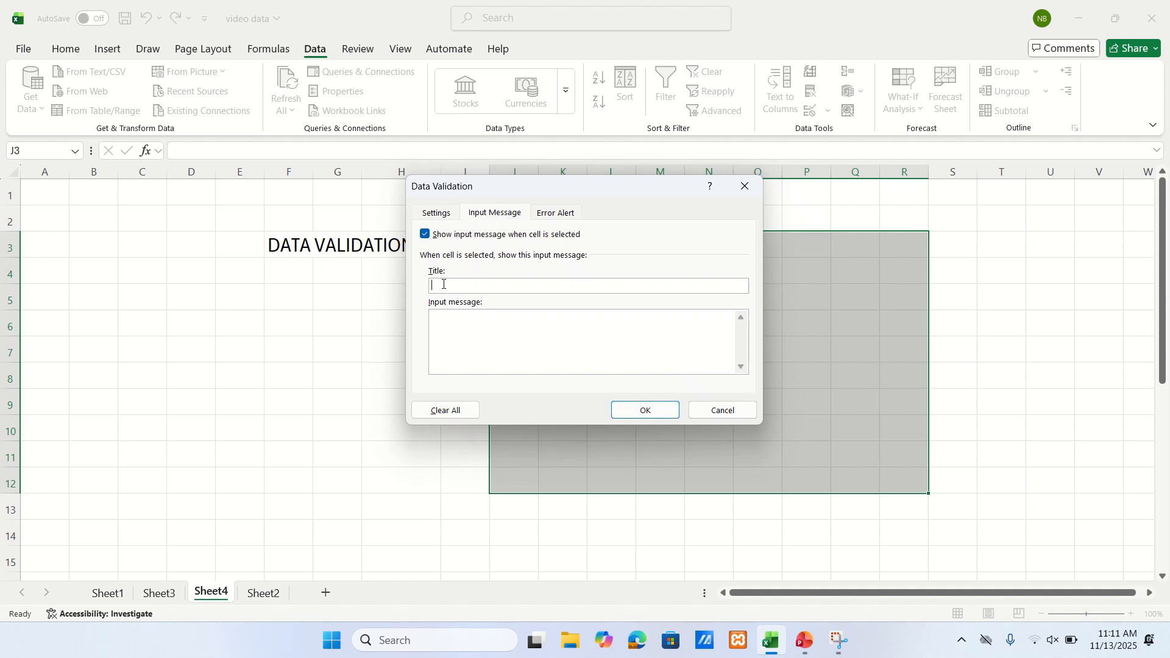
{"action": "type", "text": "HELLO"}
{"action": "left_click", "coordinate": [448, 317]}
{"action": "type", "text": "VALIDATION"}
- Define the error alert with the title WELL and the message INVALID INPUT, and apply the validation rule
{"action": "left_click", "coordinate": [561, 212]}
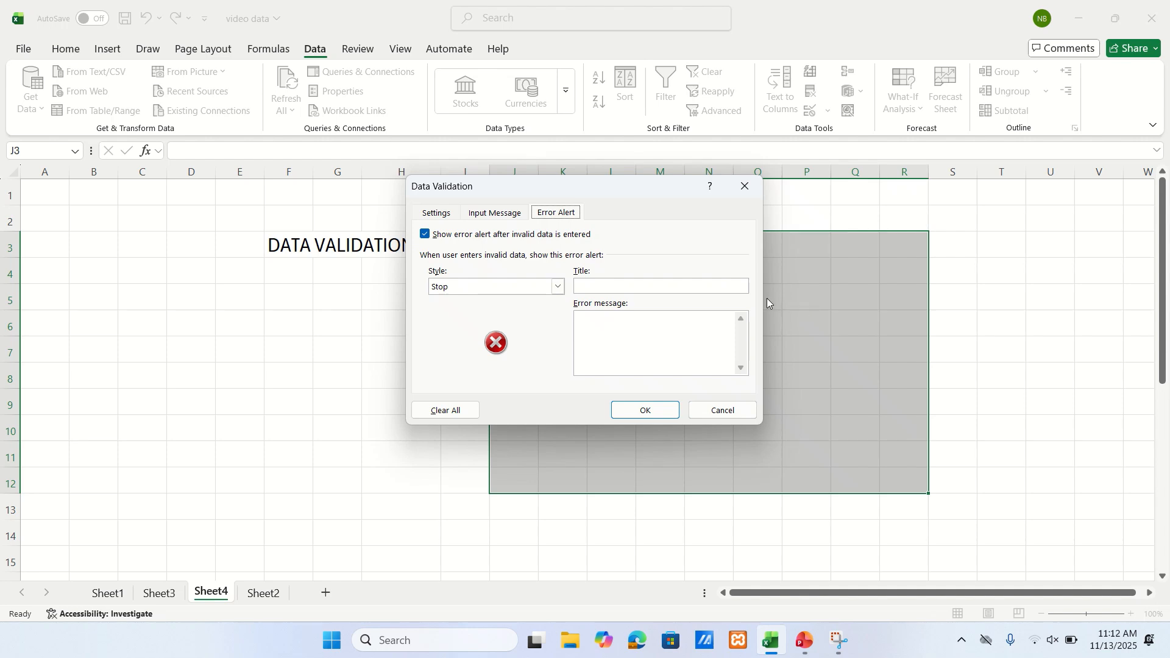
{"action": "left_click", "coordinate": [619, 283]}
{"action": "type", "text": "WELL"}
{"action": "type", "text": "NVA"}
{"action": "type", "text": "LID "}
{"action": "type", "text": "INPUT"}
{"action": "left_click", "coordinate": [664, 410]}
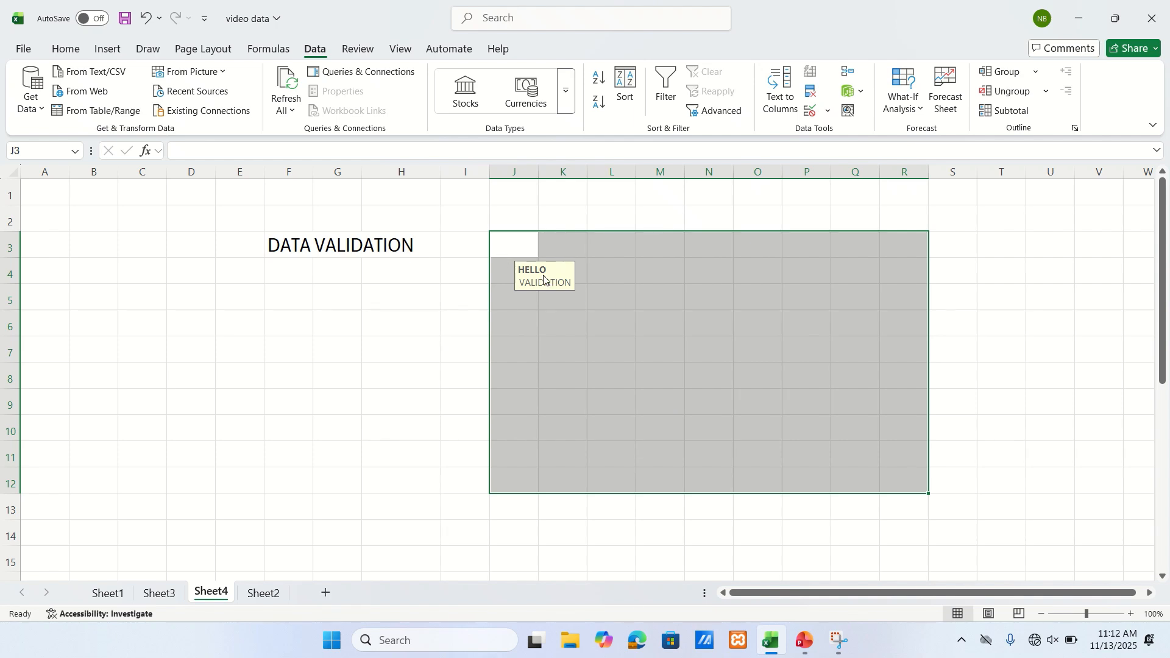
- Check the input message on several cells of the validated range, such as K3, P4 and J3
{"action": "left_click", "coordinate": [568, 248]}
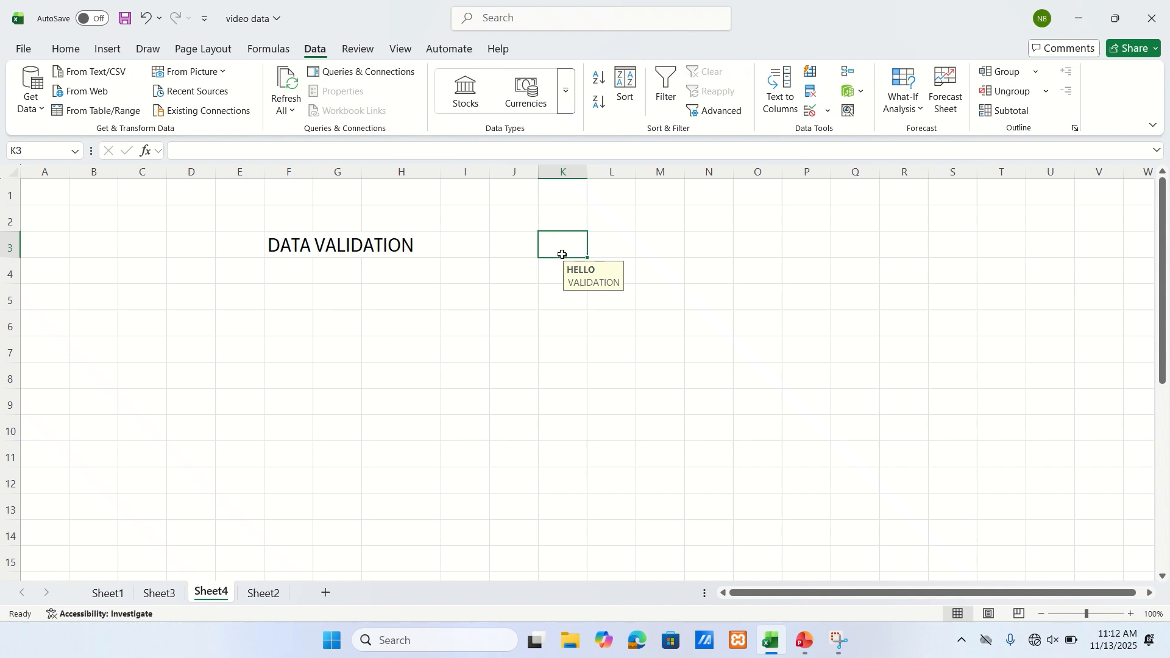
{"action": "left_click", "coordinate": [725, 356]}
{"action": "left_click", "coordinate": [812, 273]}
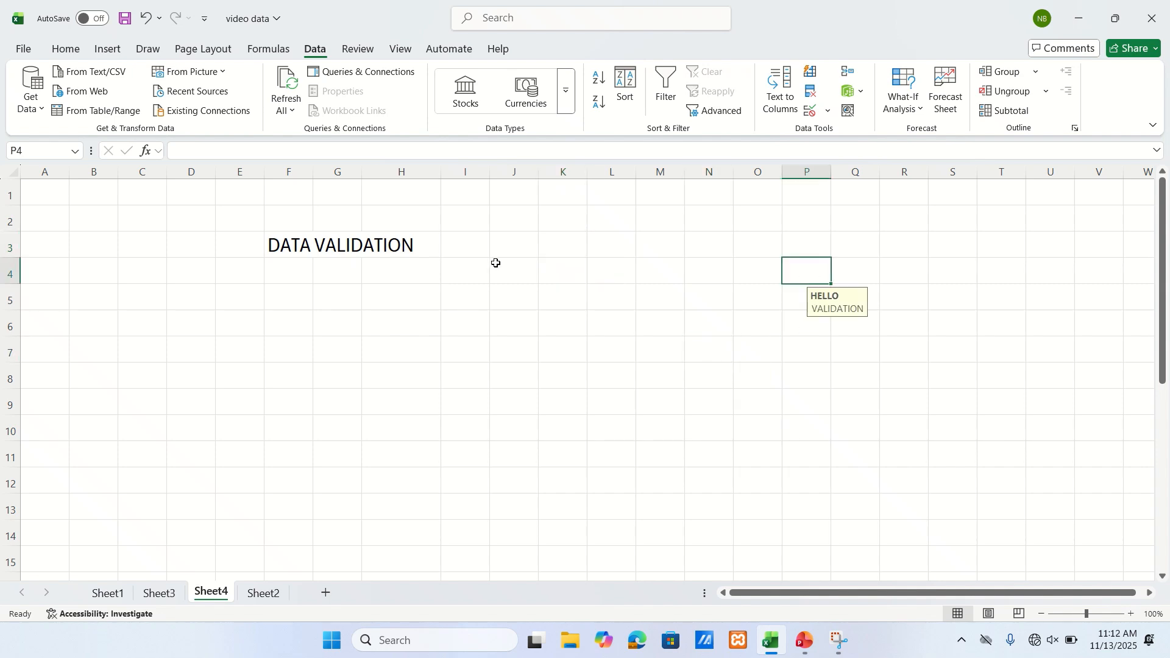
{"action": "left_click", "coordinate": [512, 249]}
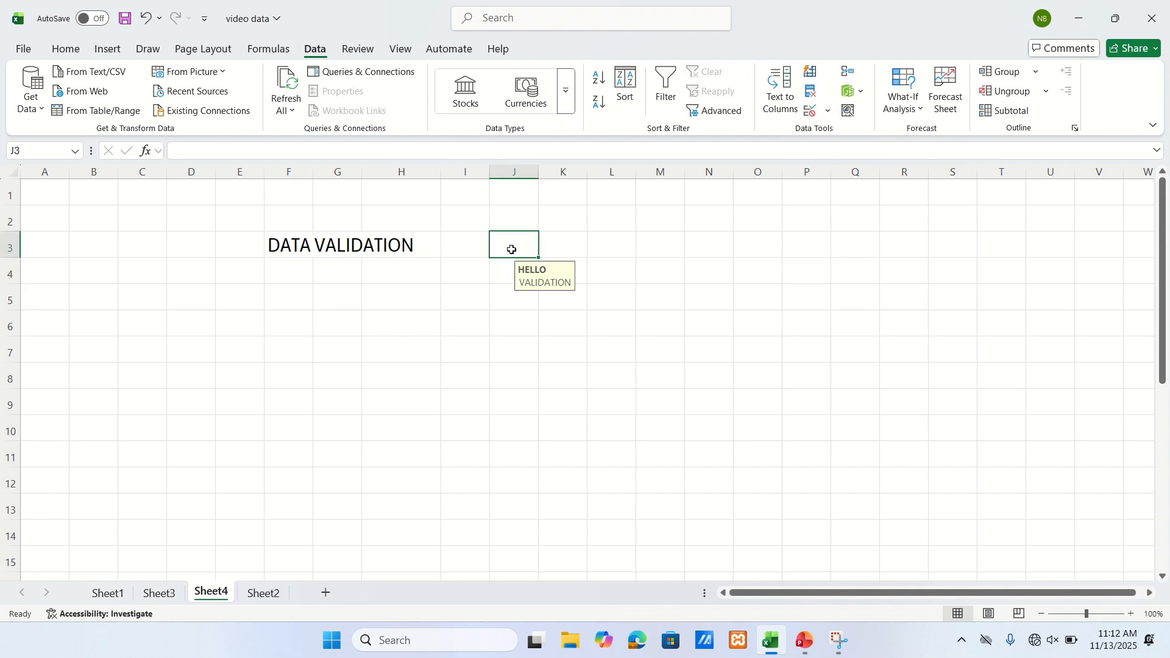
- Test the validation rule by trying to enter 32 in cell N7, and discard the entry
{"action": "left_click", "coordinate": [704, 348]}
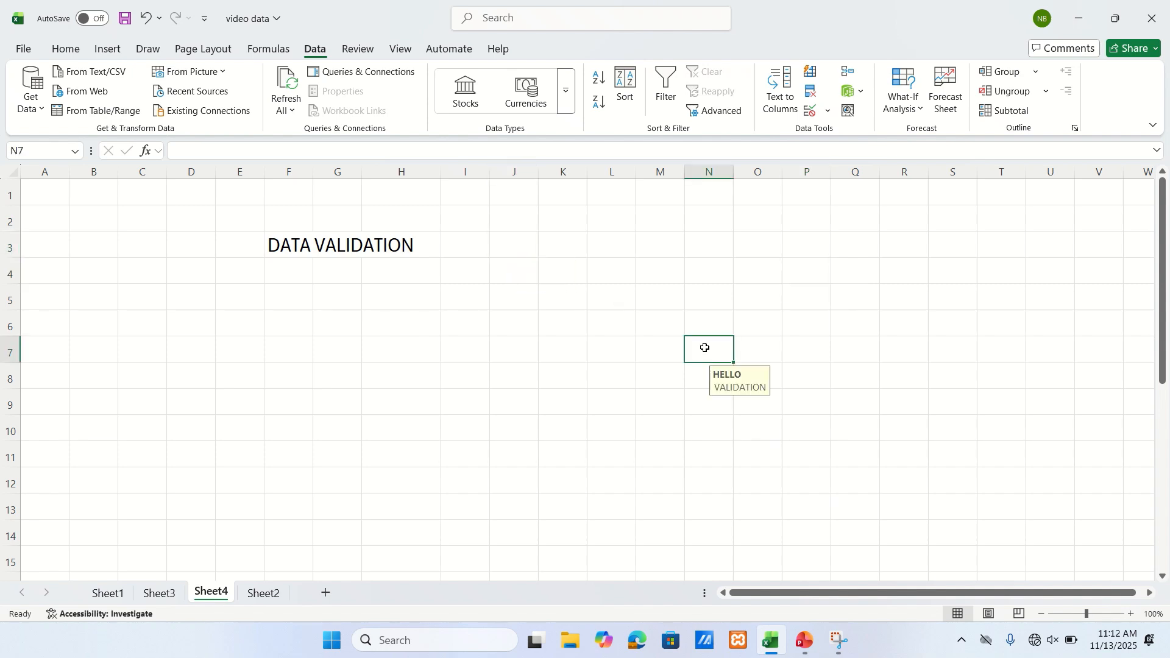
{"action": "type", "text": "32"}
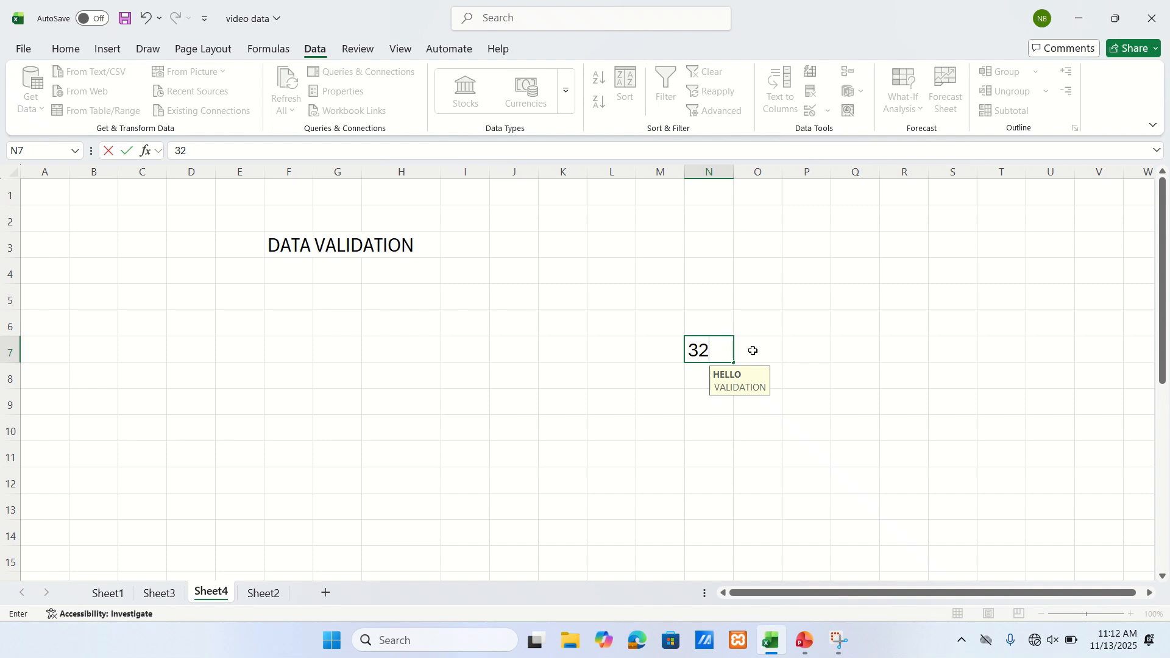
{"action": "left_click", "coordinate": [830, 349]}
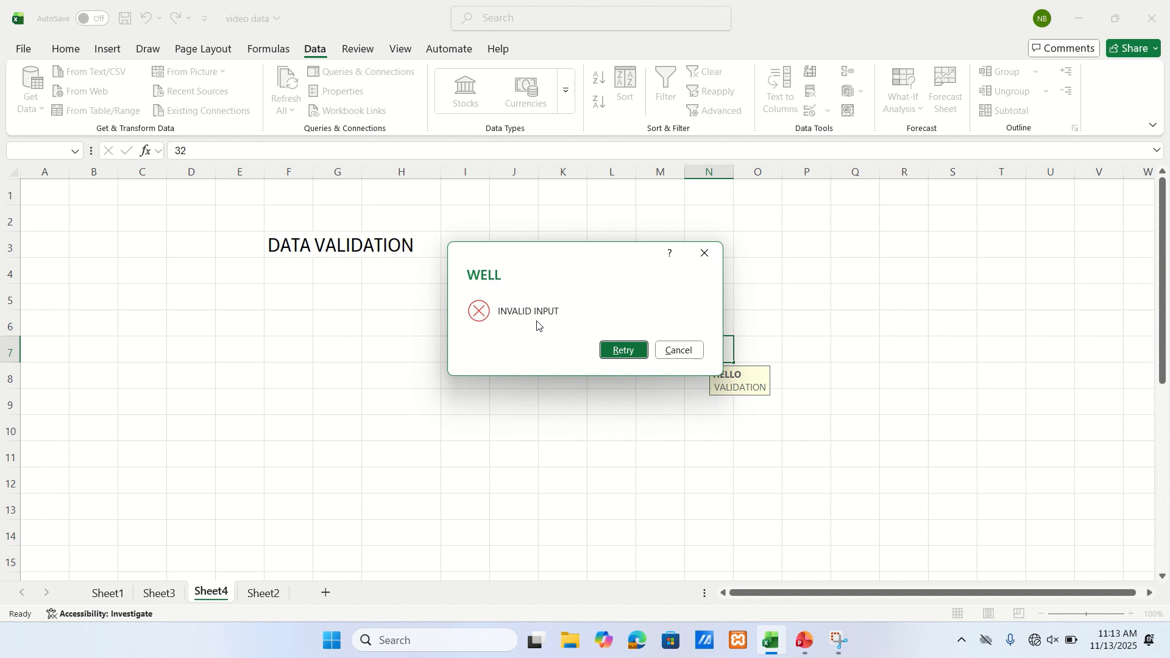
{"action": "left_click", "coordinate": [704, 253]}
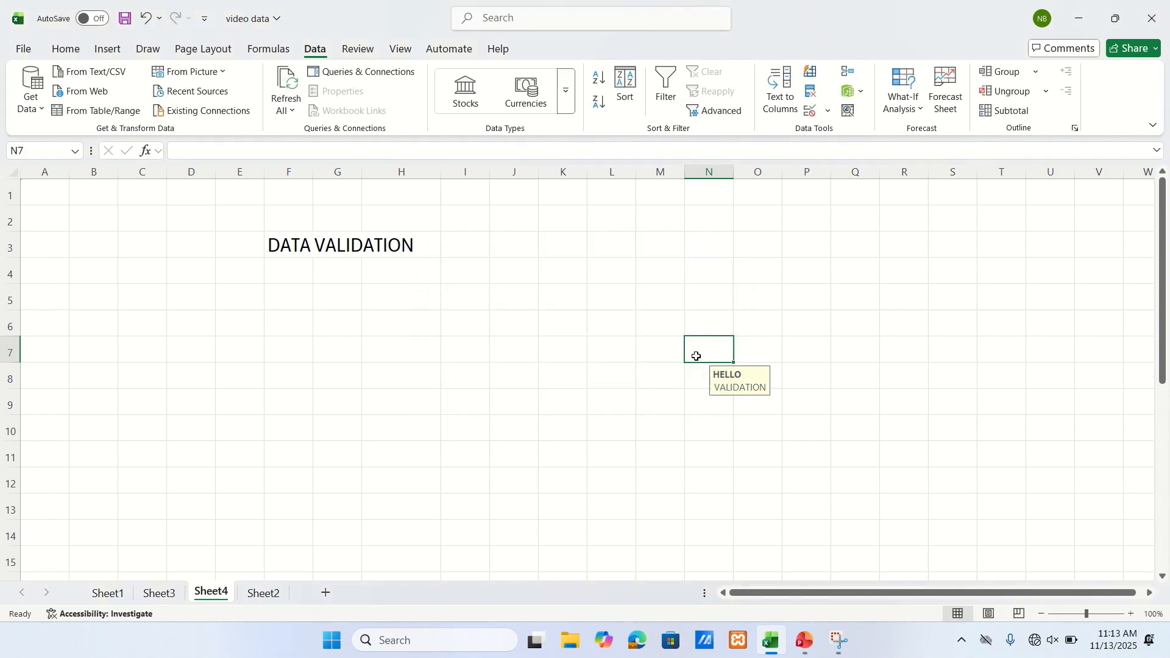
- Enter the value 56 in cell M5 of the validated range
{"action": "left_click", "coordinate": [796, 352]}
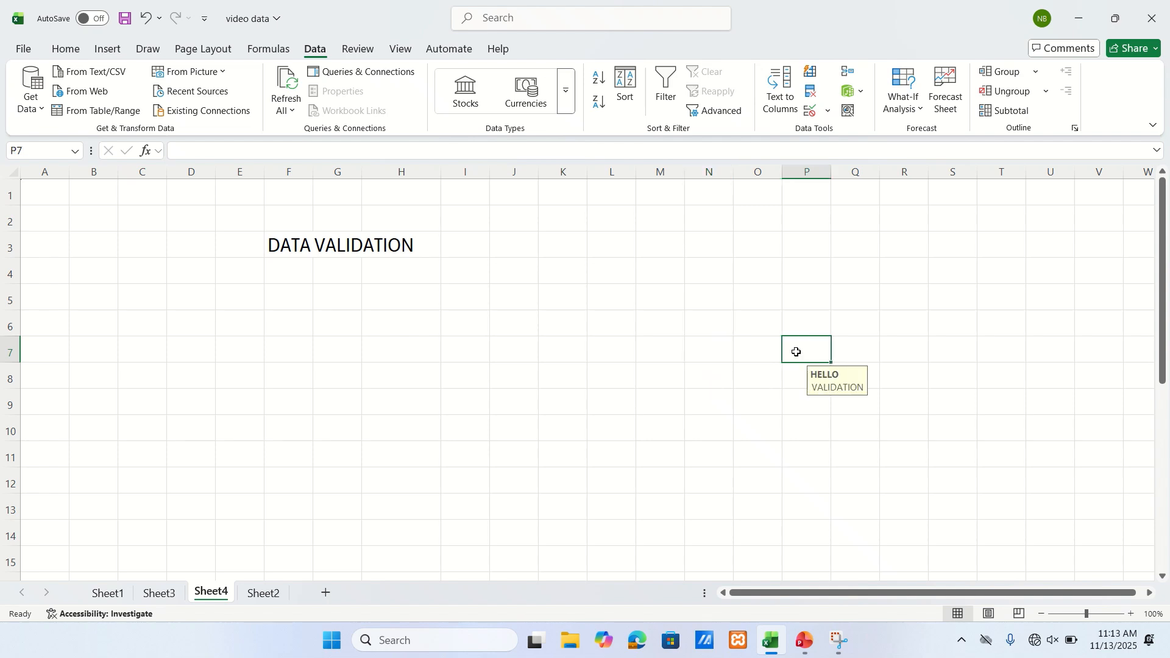
{"action": "left_click", "coordinate": [648, 299]}
{"action": "type", "text": "56"}
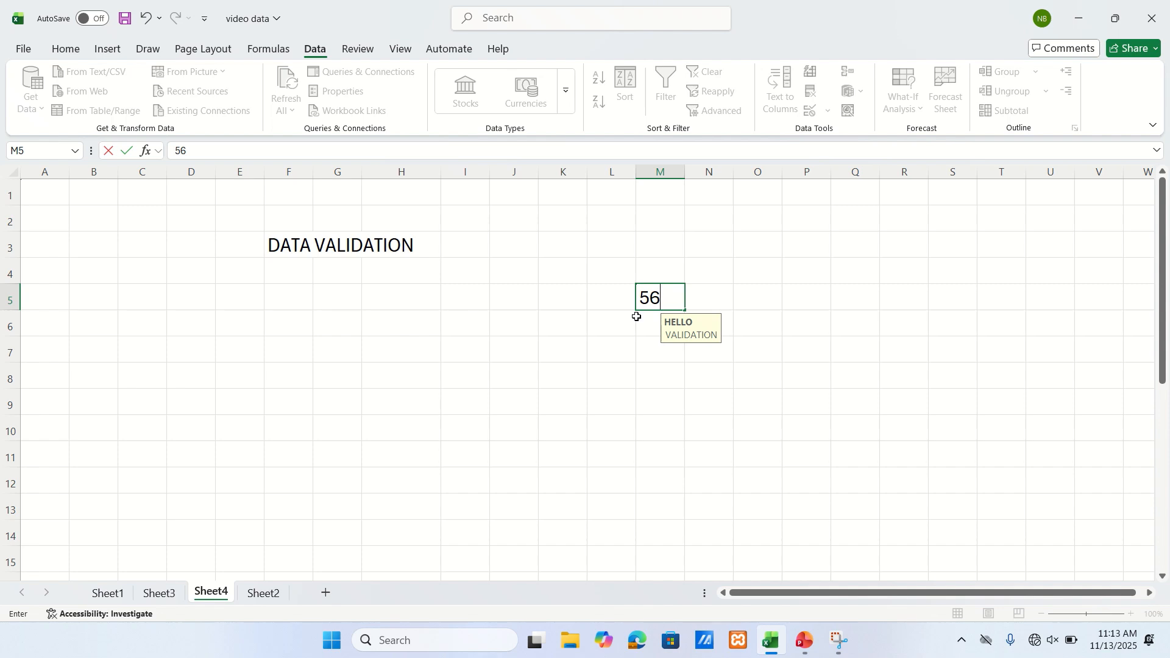
{"action": "left_click", "coordinate": [912, 324]}
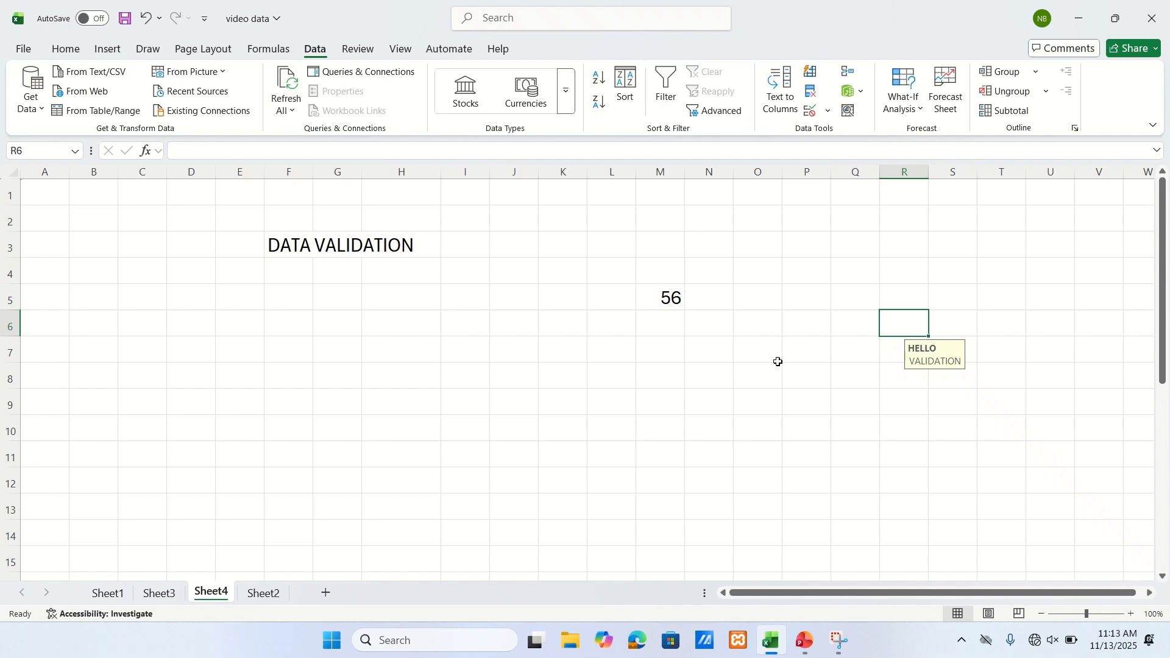
- Test the validation rule by trying to enter 21 in cell N3, and discard the entry
{"action": "left_click", "coordinate": [704, 358]}
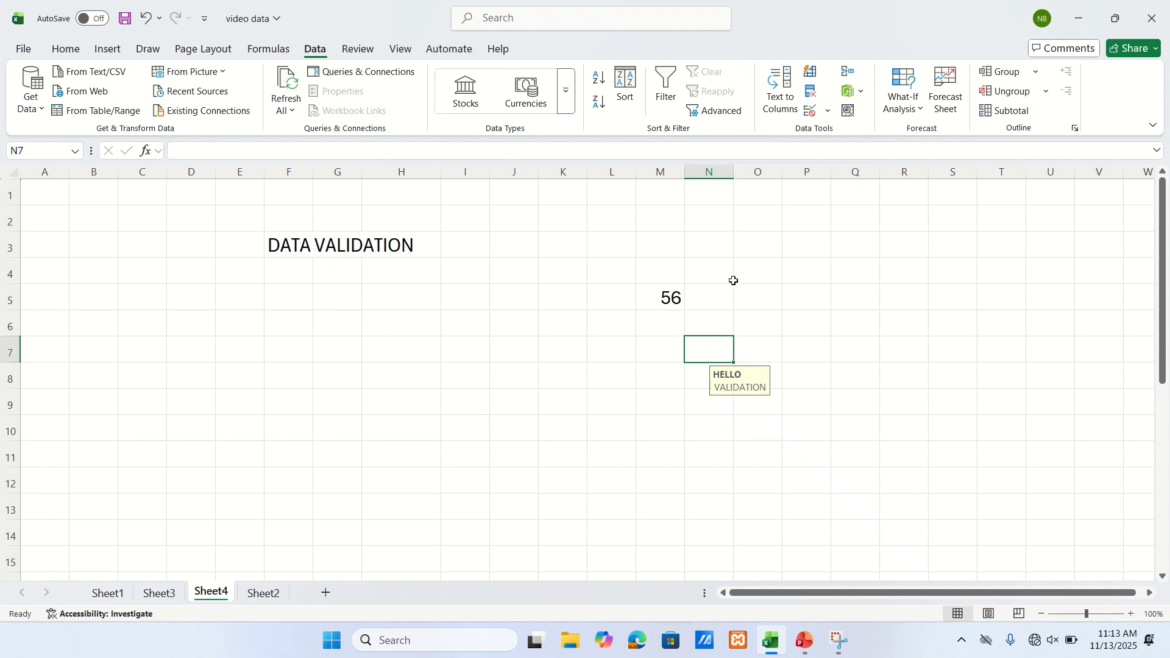
{"action": "left_click", "coordinate": [697, 244]}
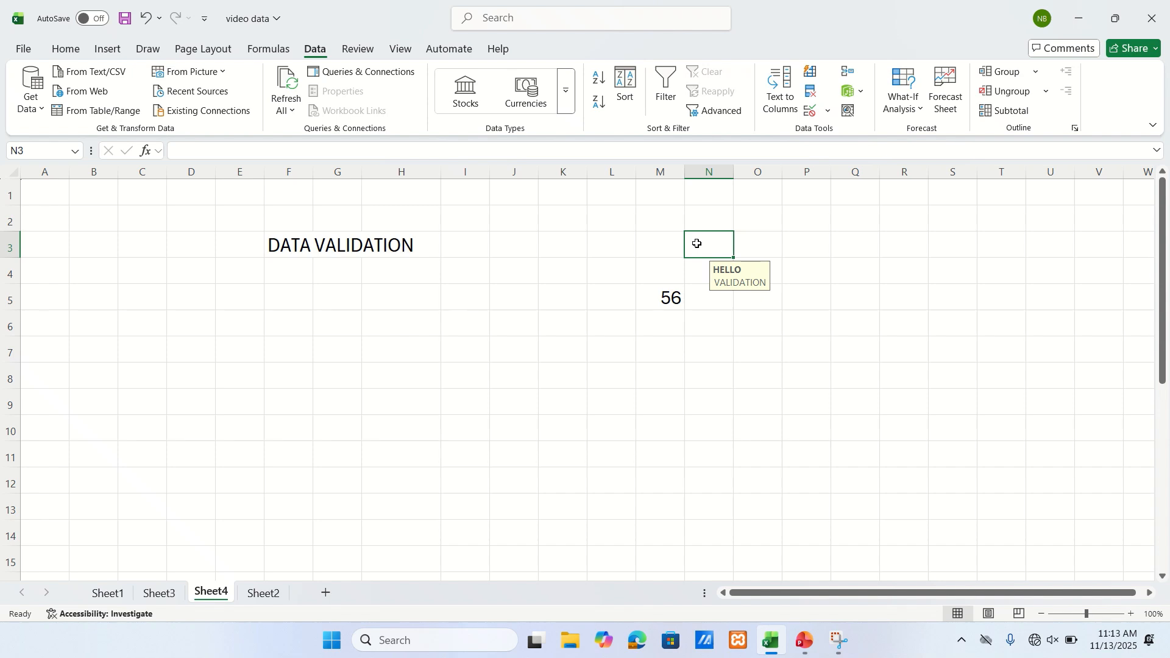
{"action": "type", "text": "21"}
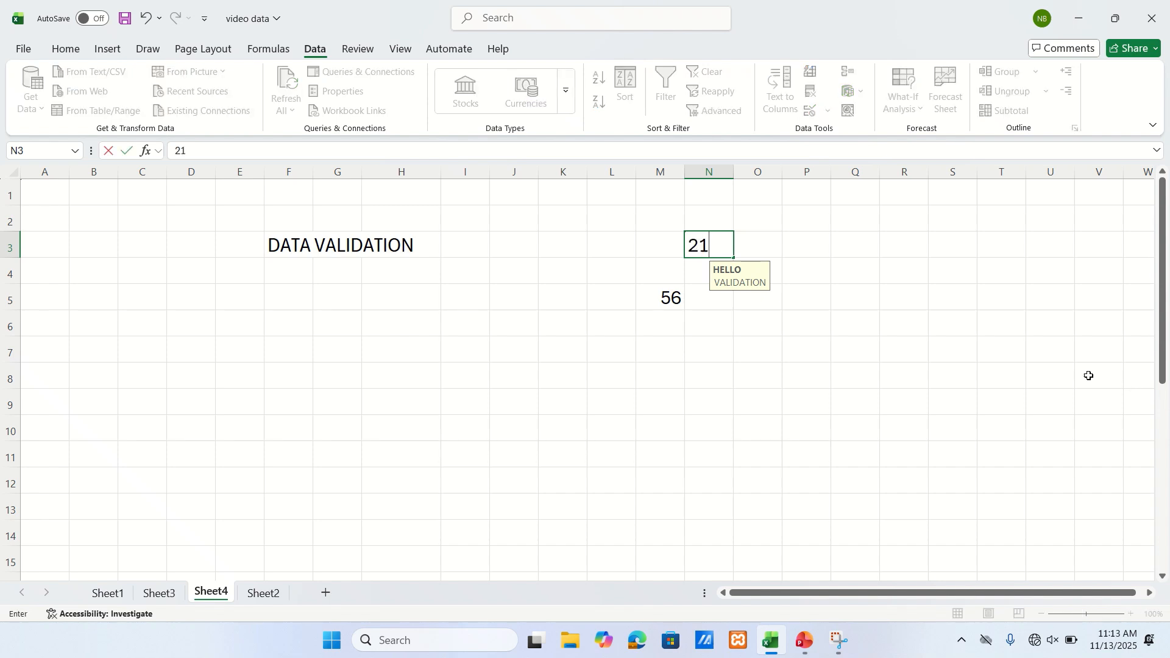
{"action": "key", "text": "Return"}
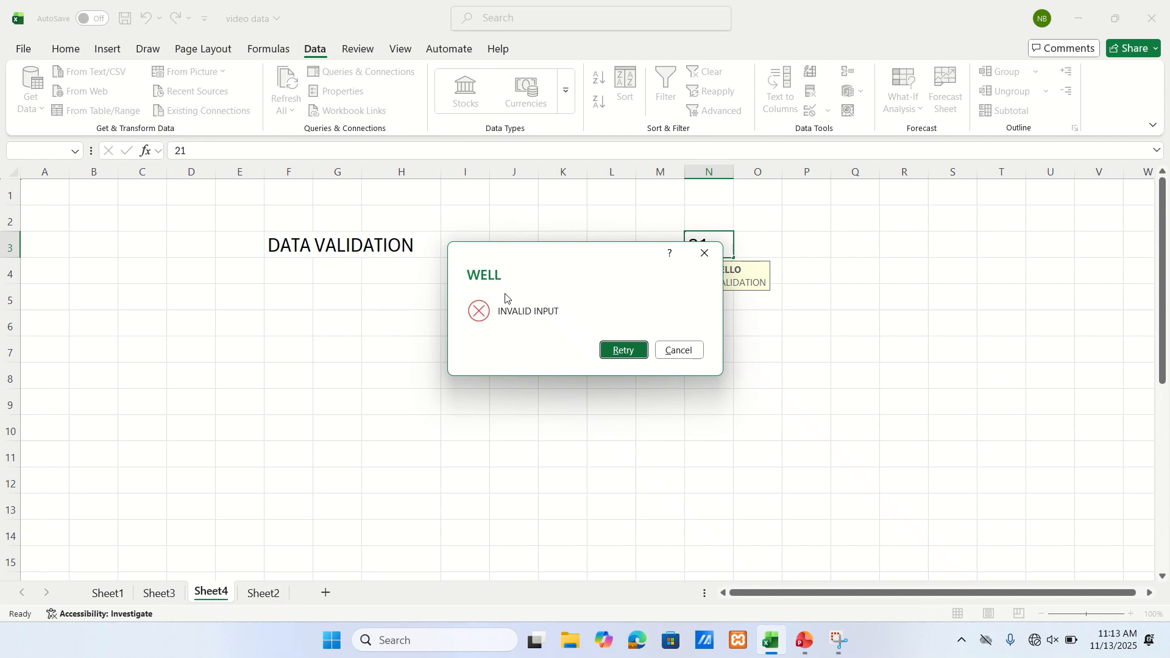
{"action": "left_click", "coordinate": [703, 252]}
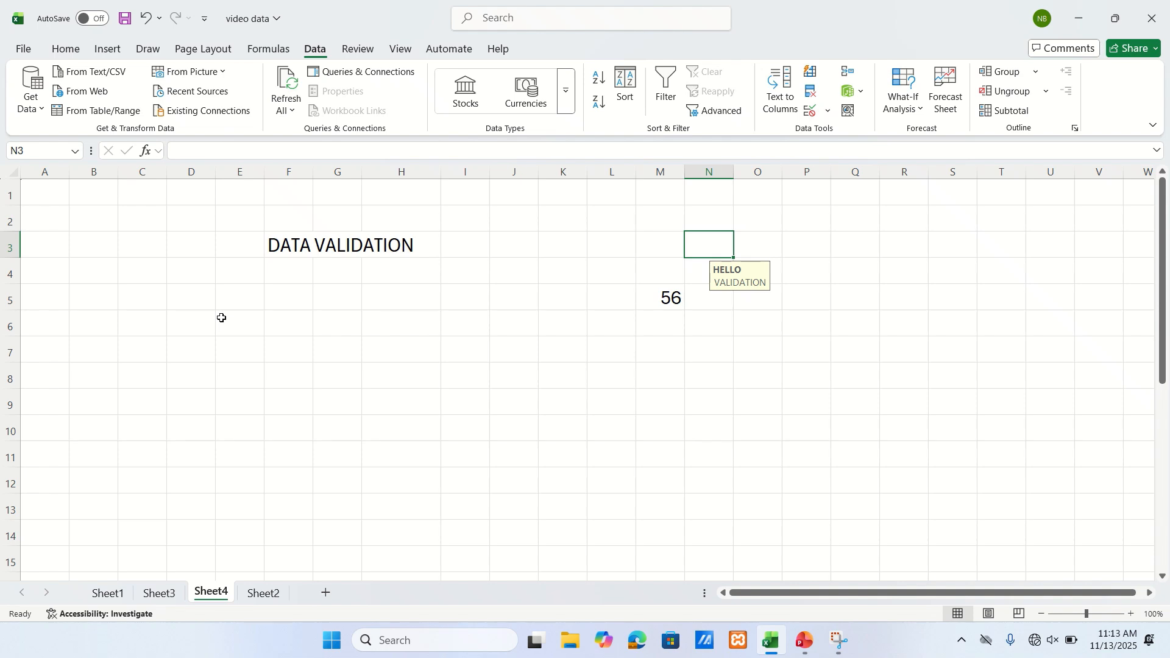
{"action": "left_click", "coordinate": [92, 301]}
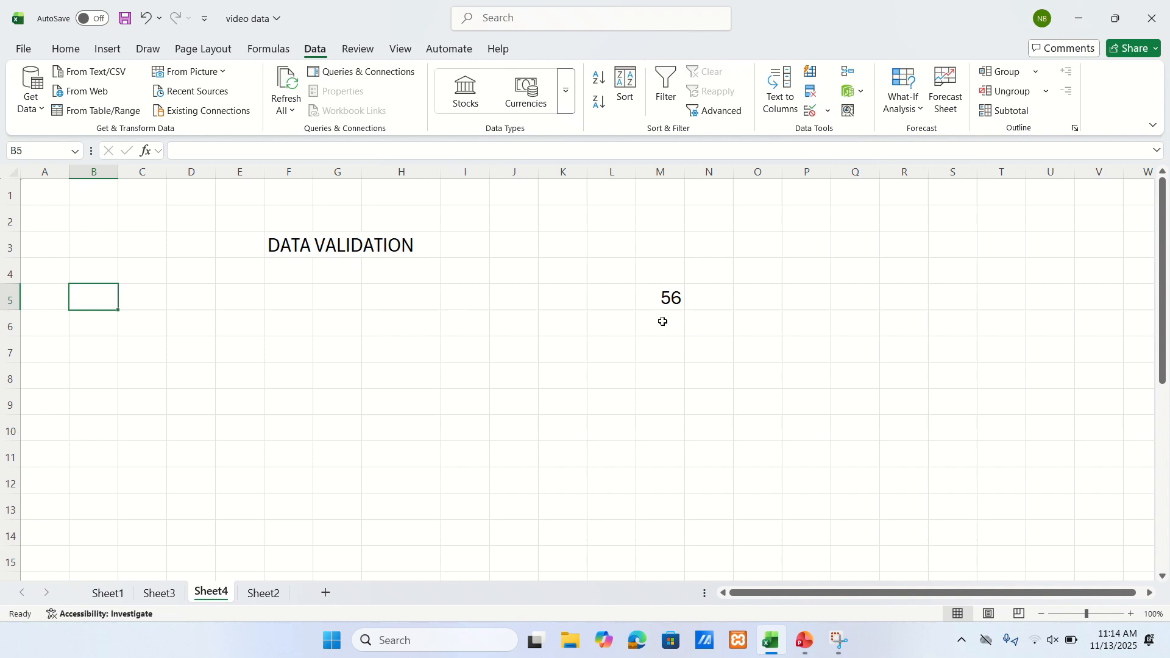
- Test the validation rule by trying to enter the text HELLO in cell M7, and discard the entry
{"action": "left_click", "coordinate": [668, 349]}
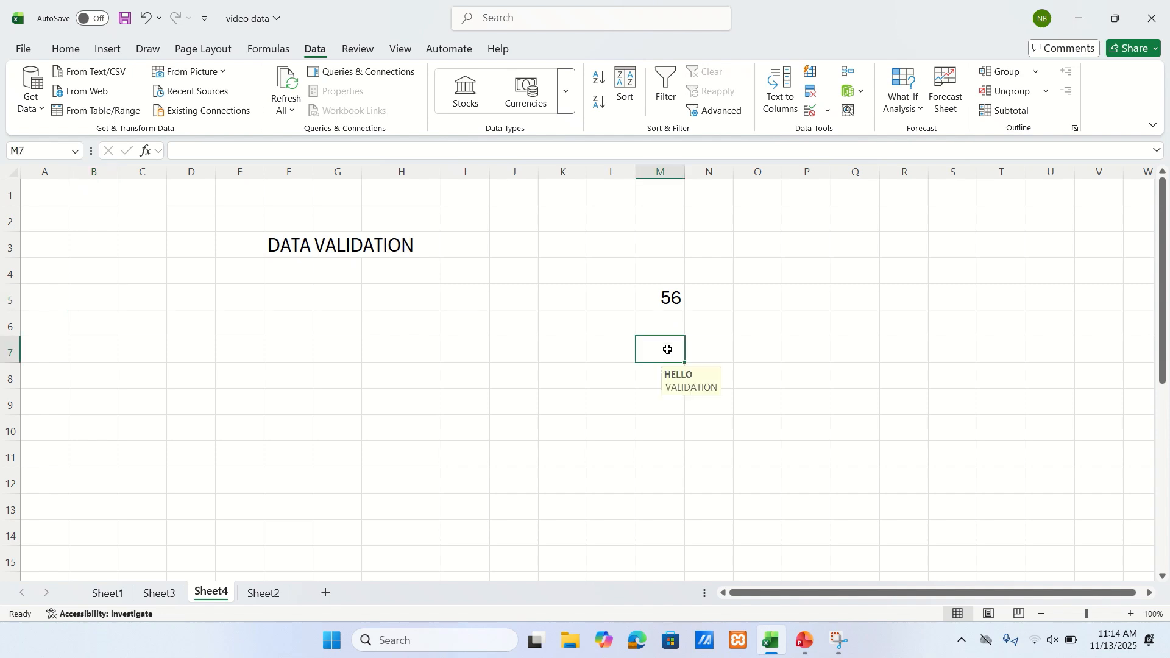
{"action": "type", "text": "HE"}
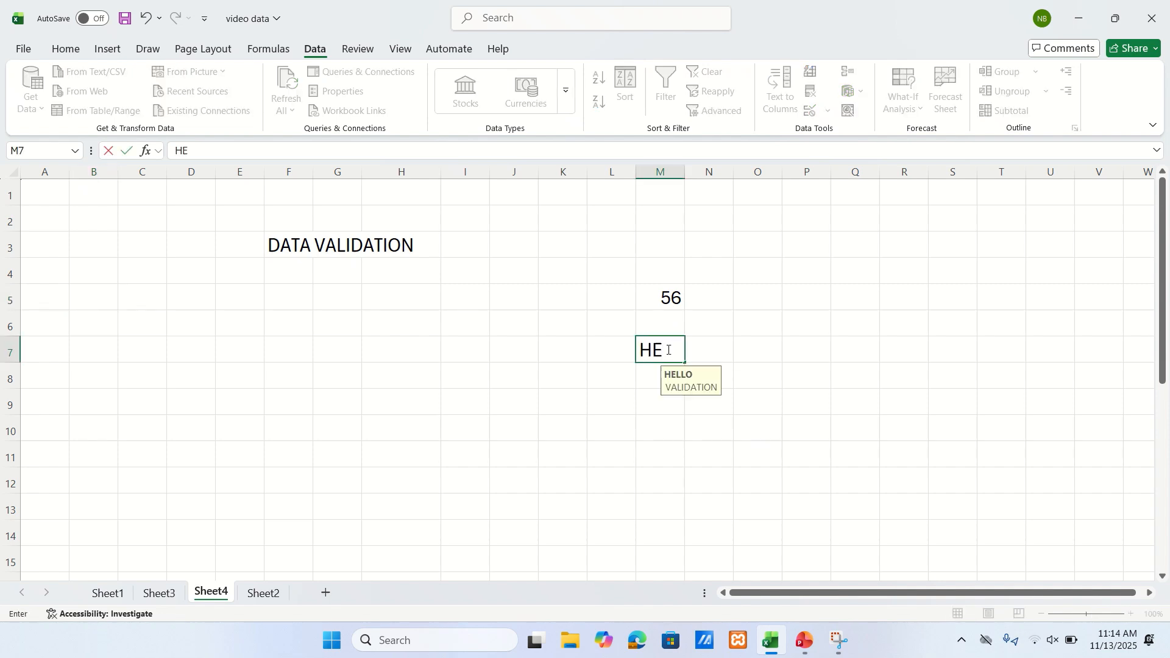
{"action": "type", "text": "LLO"}
{"action": "key", "text": "Return"}
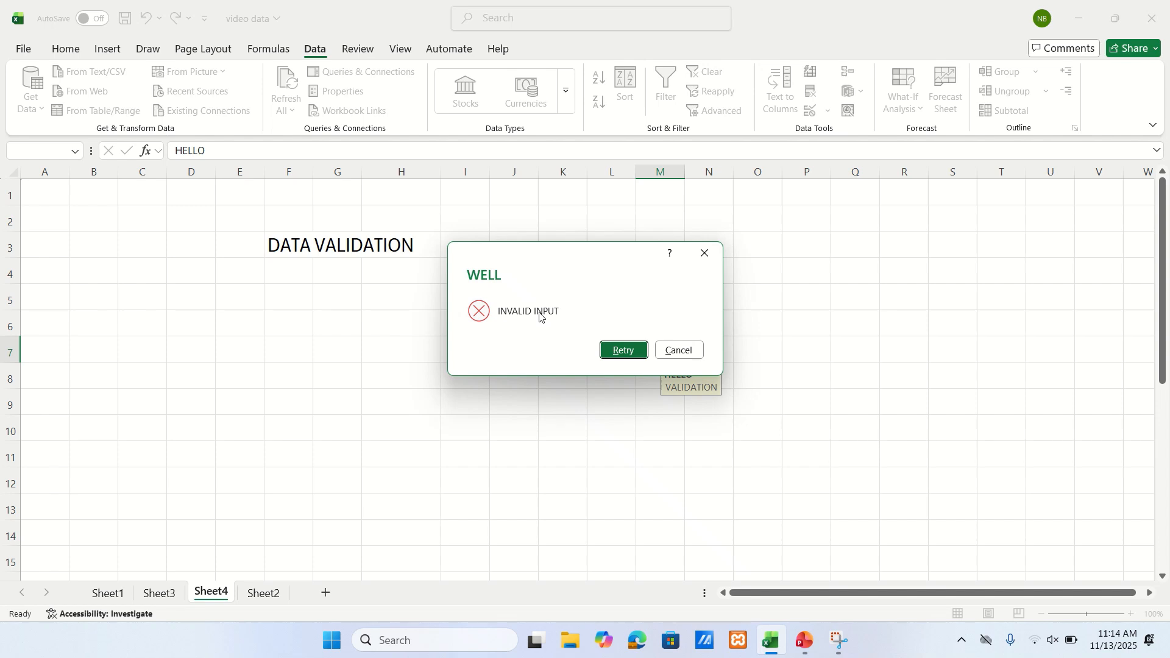
{"action": "left_click", "coordinate": [627, 349]}
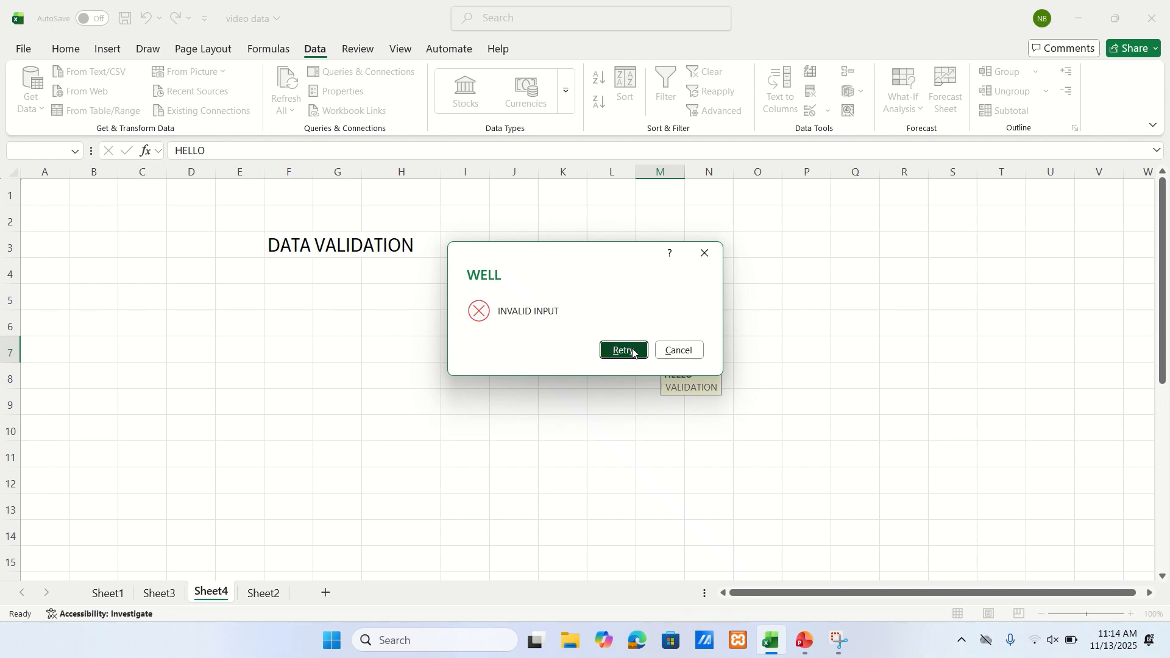
{"action": "left_click", "coordinate": [881, 400]}
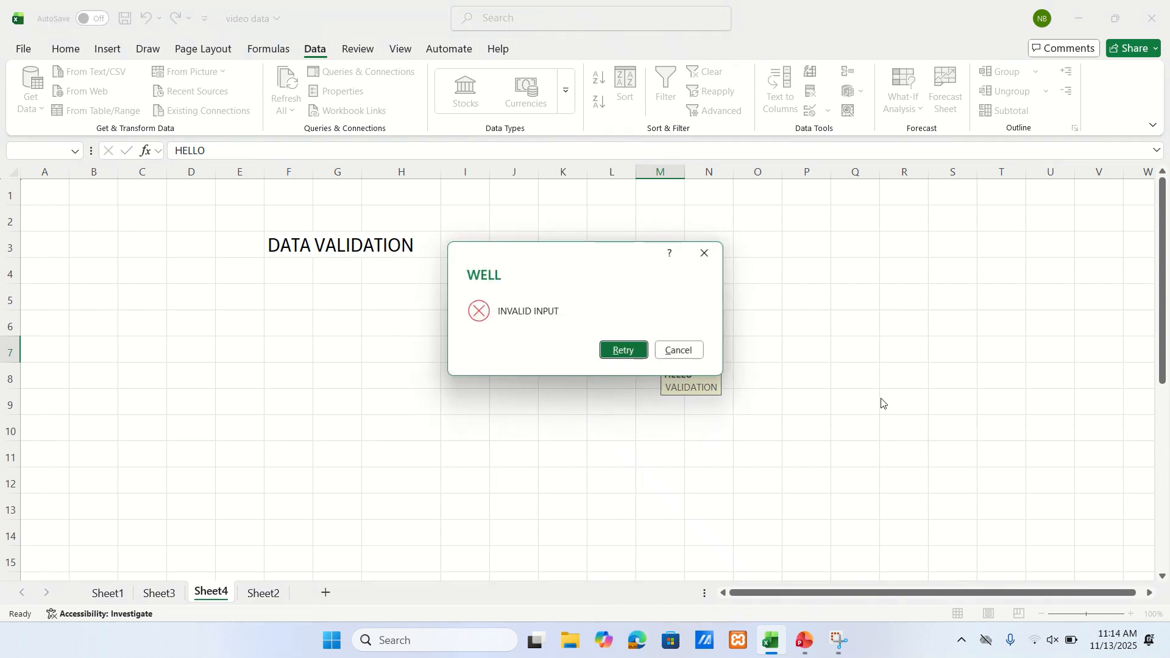
{"action": "left_click", "coordinate": [707, 253]}
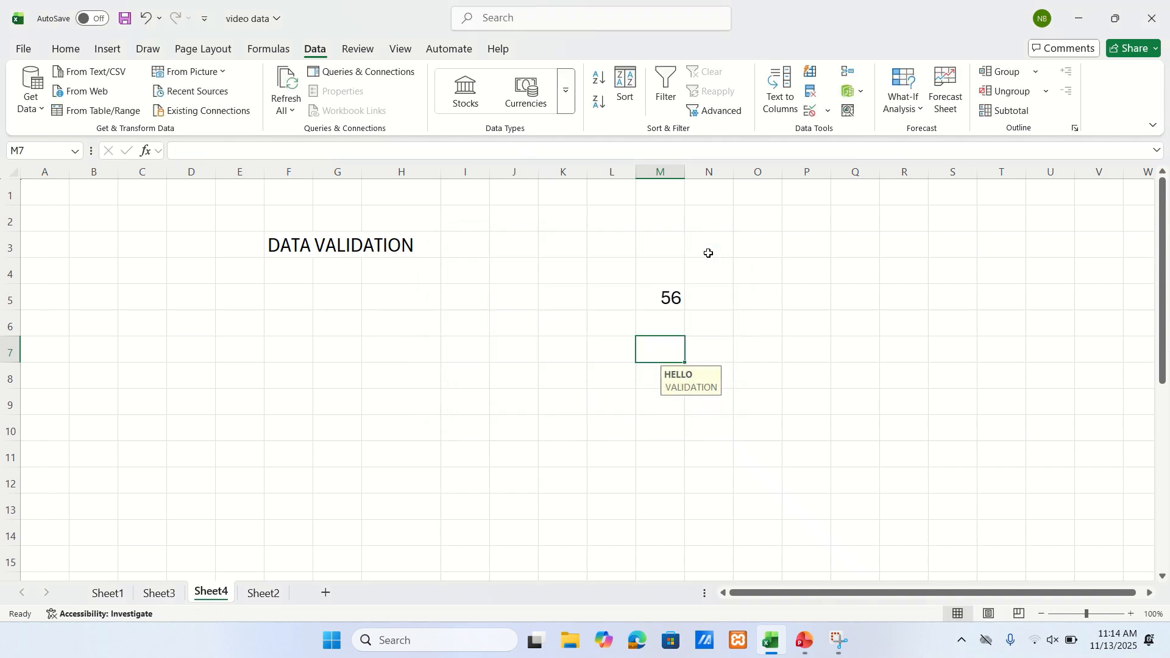